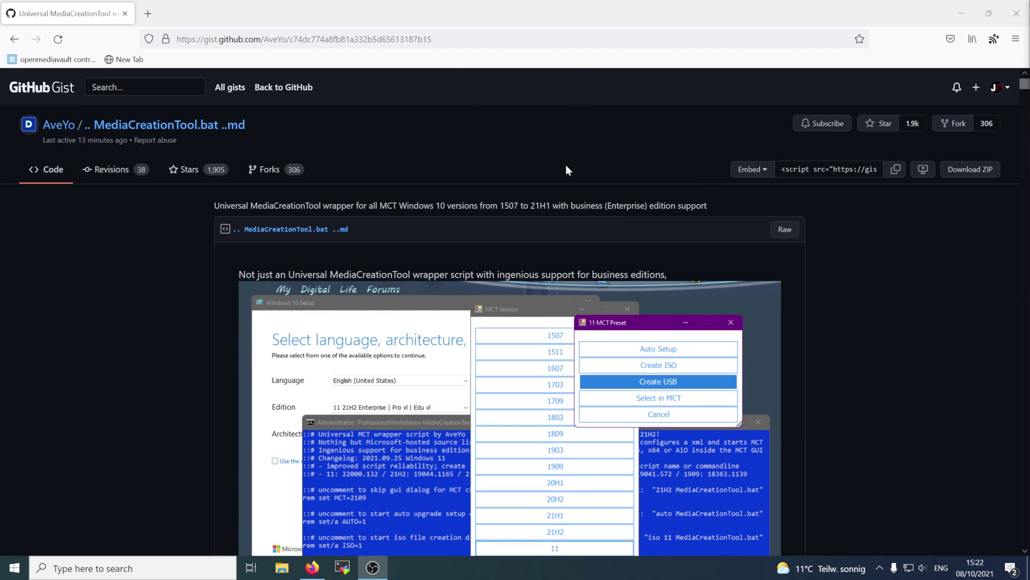
Download the MediaCreationTool.bat gist as a ZIP archive and show the downloaded file in its Downloads folder
left_click(970, 170)
left_click(495, 301)
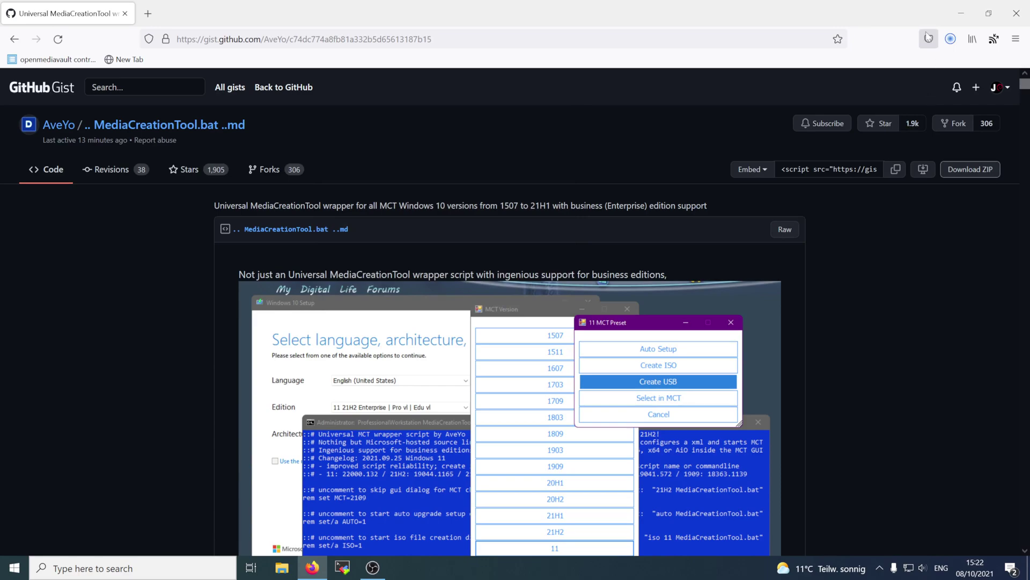
left_click(944, 69)
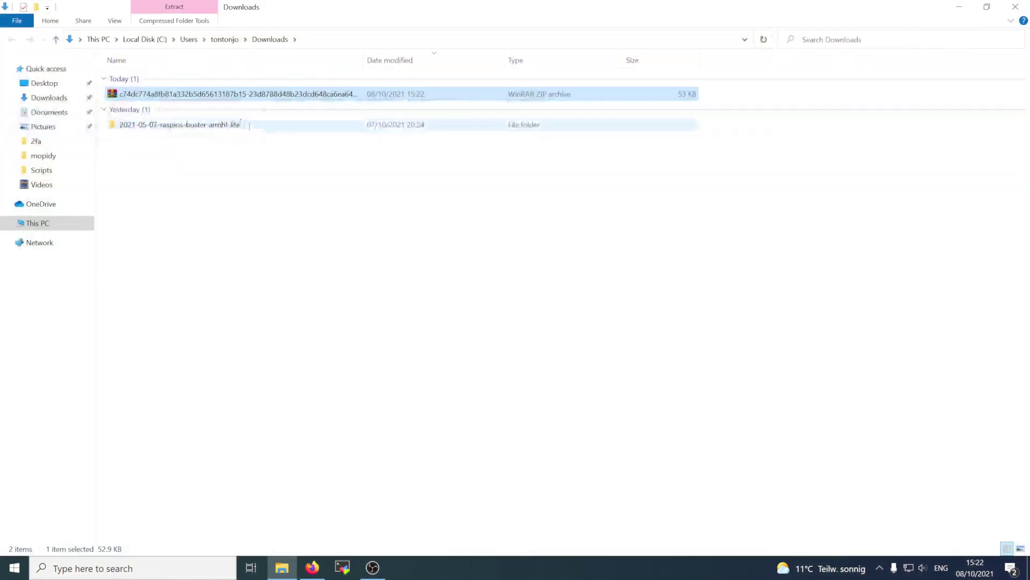
Extract the downloaded archive into its own folder and open the nested folder that holds MediaCreationTool.bat
right_click(207, 92)
left_click(273, 165)
double_click(203, 108)
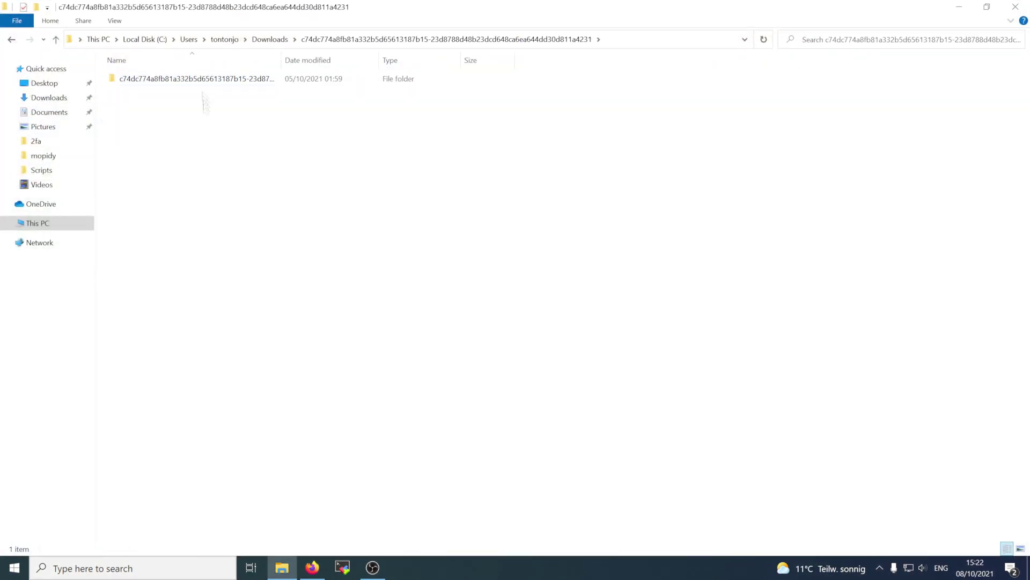
double_click(198, 79)
left_click(177, 104)
left_click(488, 216)
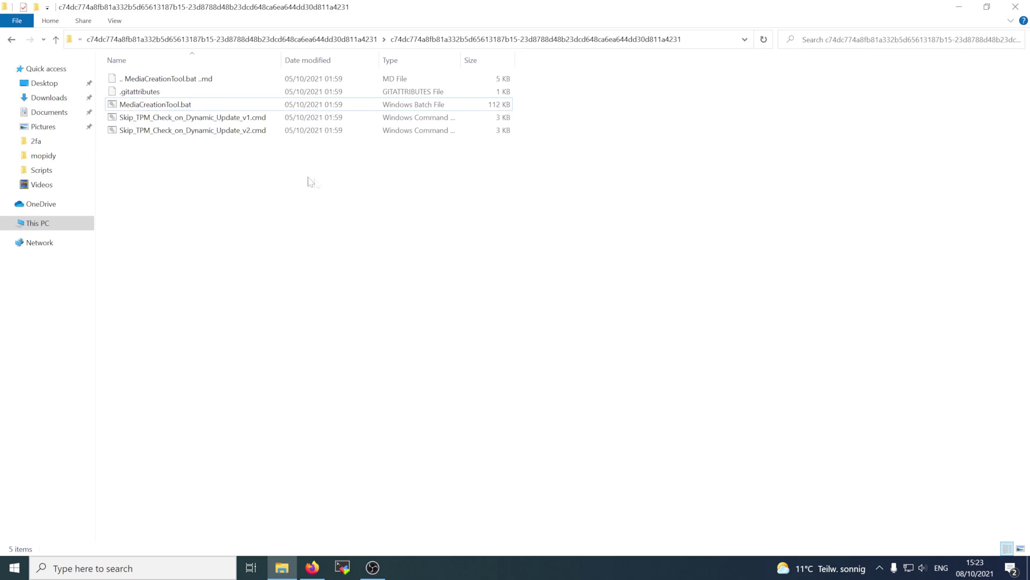
Run MediaCreationTool.bat as administrator, choosing Windows version 11 and the Select in MCT preset
right_click(144, 105)
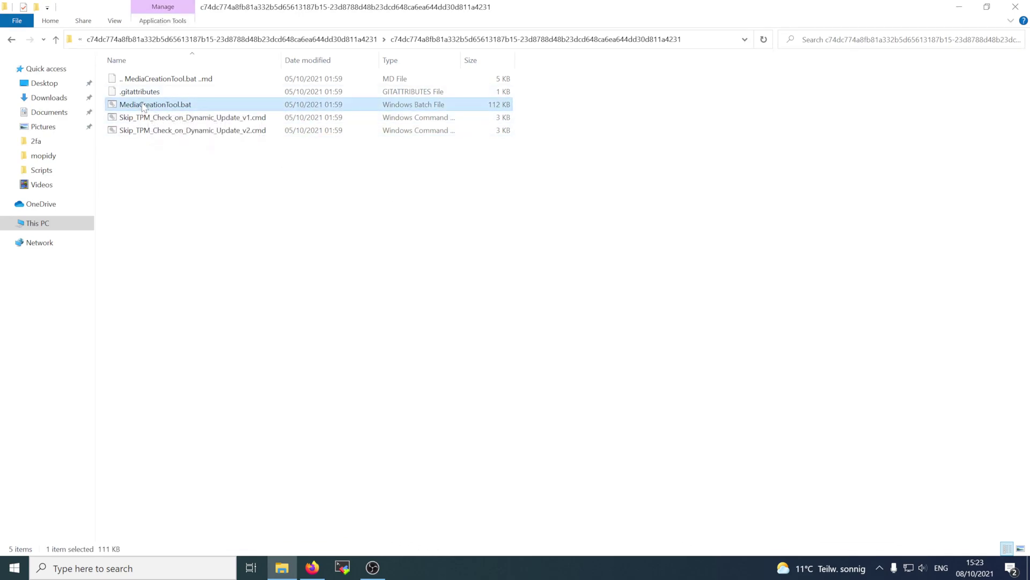
left_click(177, 153)
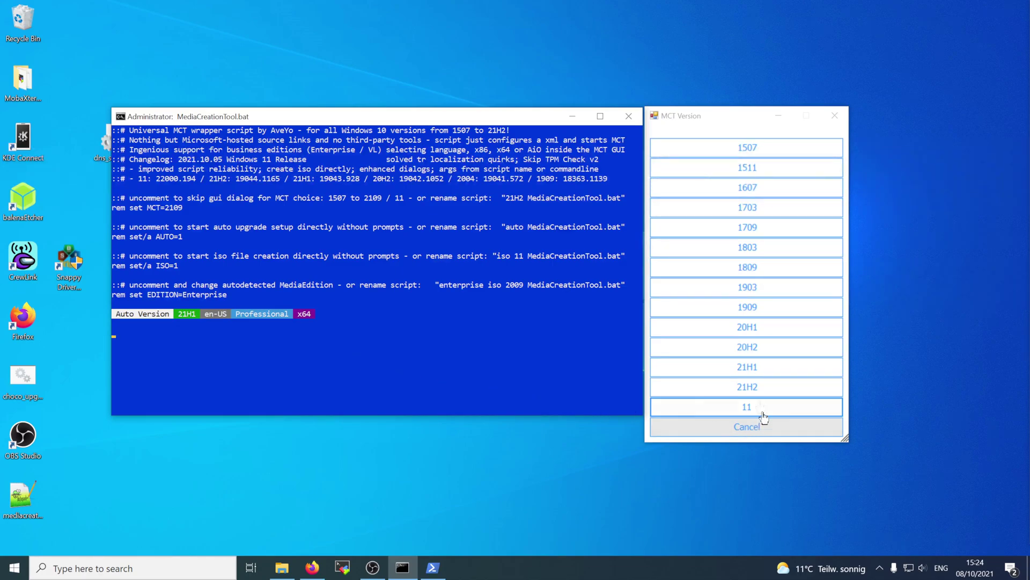
left_click(714, 406)
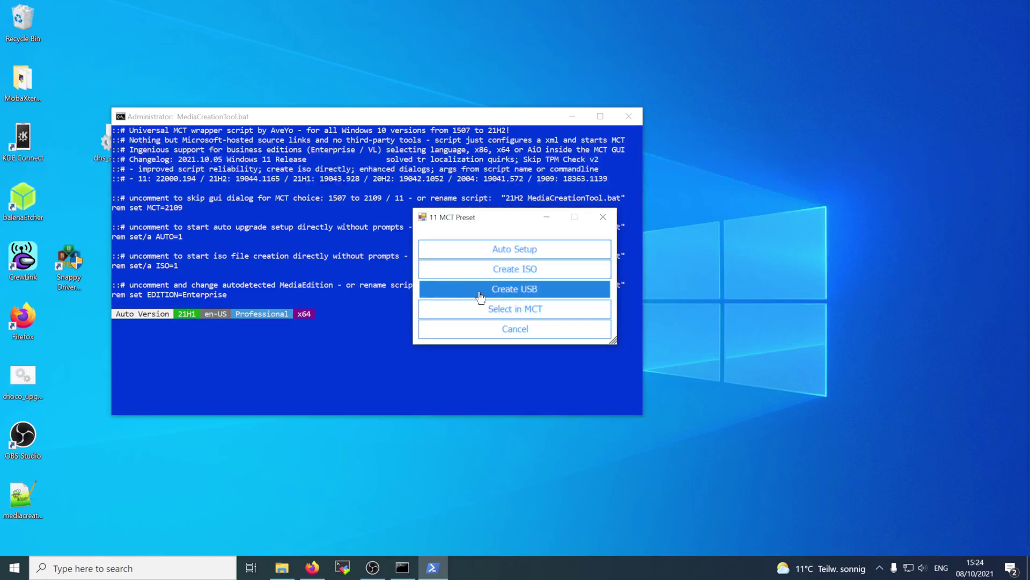
left_click(534, 310)
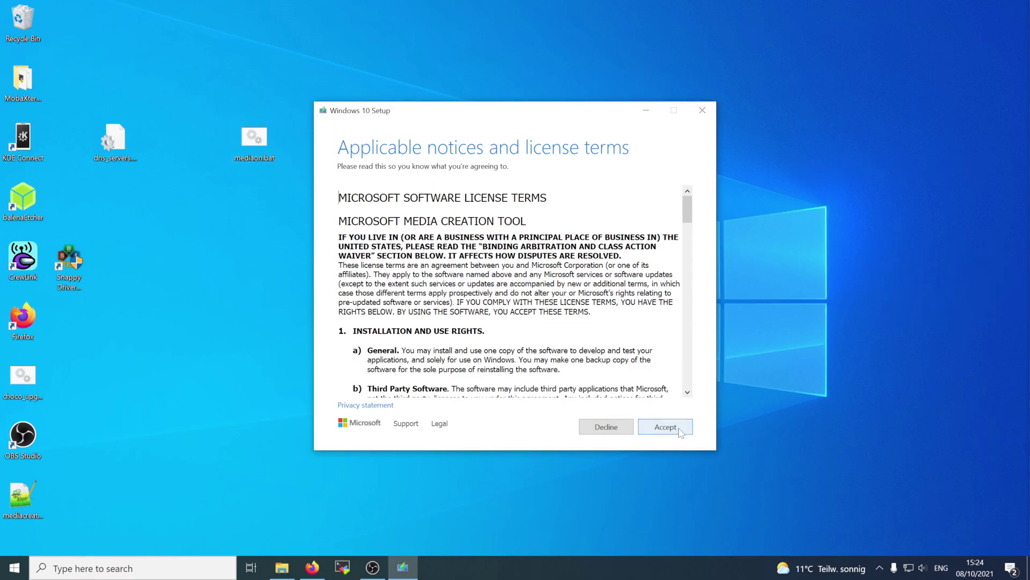
Accept the license terms and choose to create installation media for another PC
left_click(679, 432)
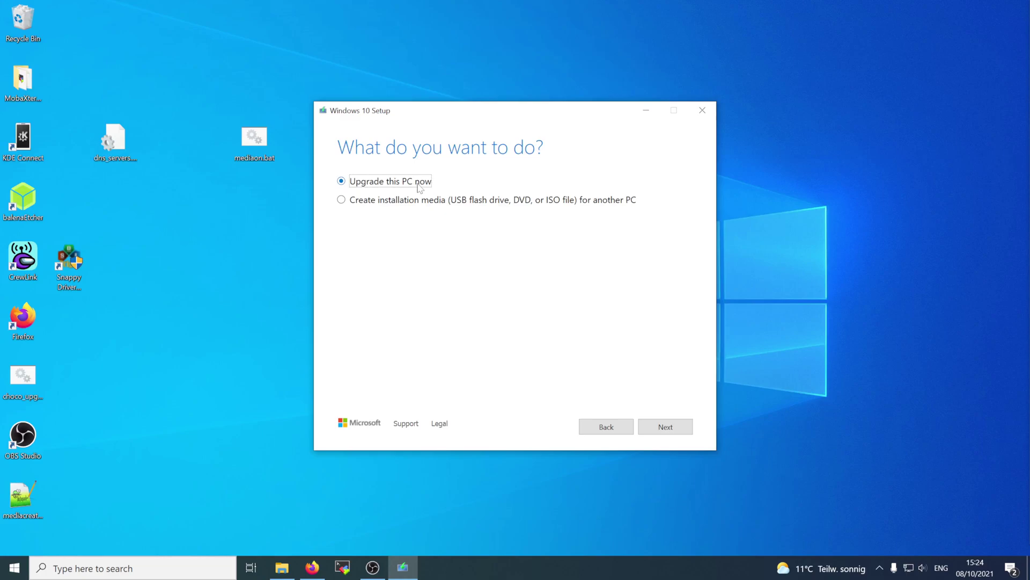
left_click(418, 200)
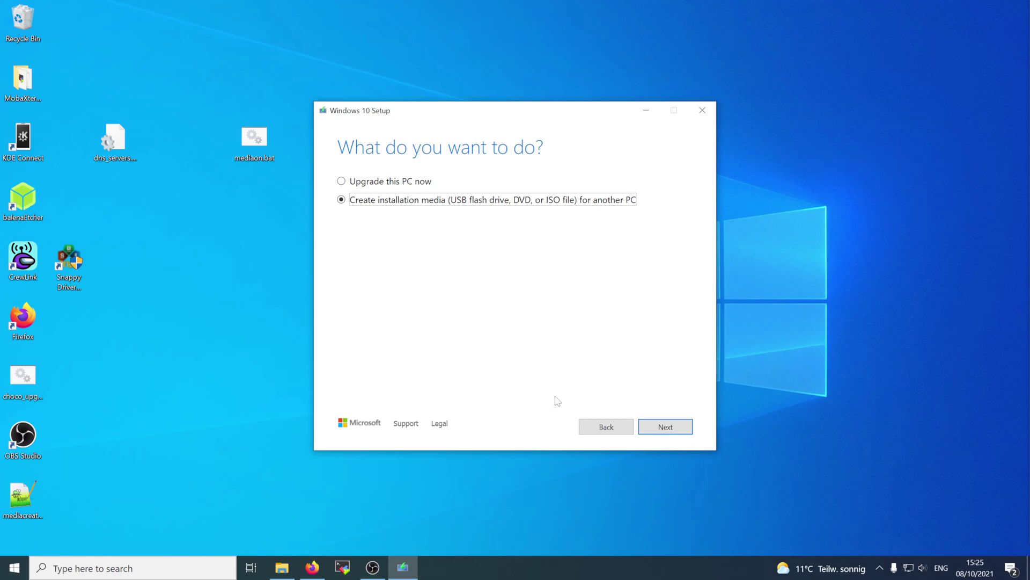
key("Return")
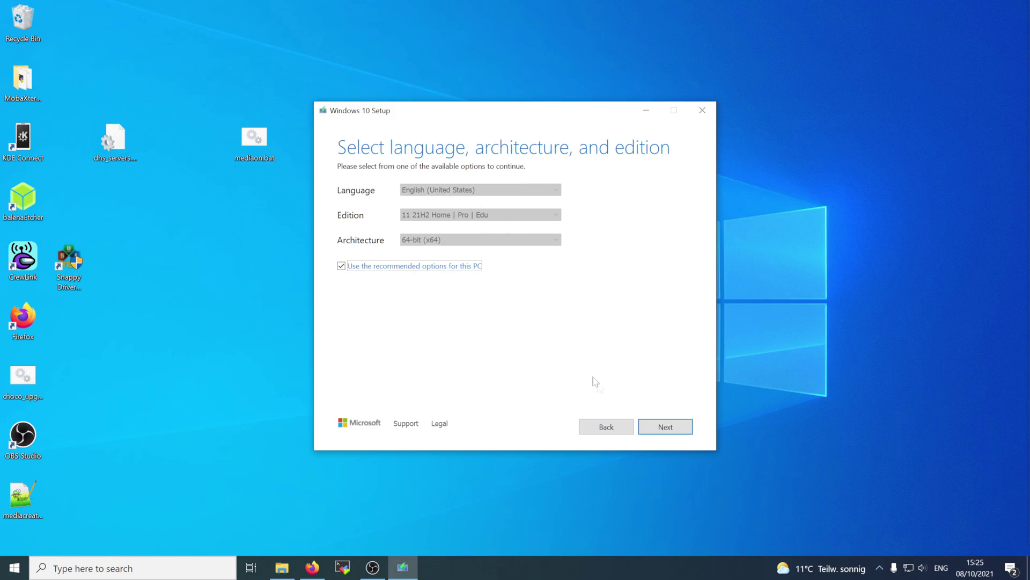
Continue with the recommended options and ISO file as the media, cancelling at the save location and closing the setup
left_click(671, 429)
left_click(359, 224)
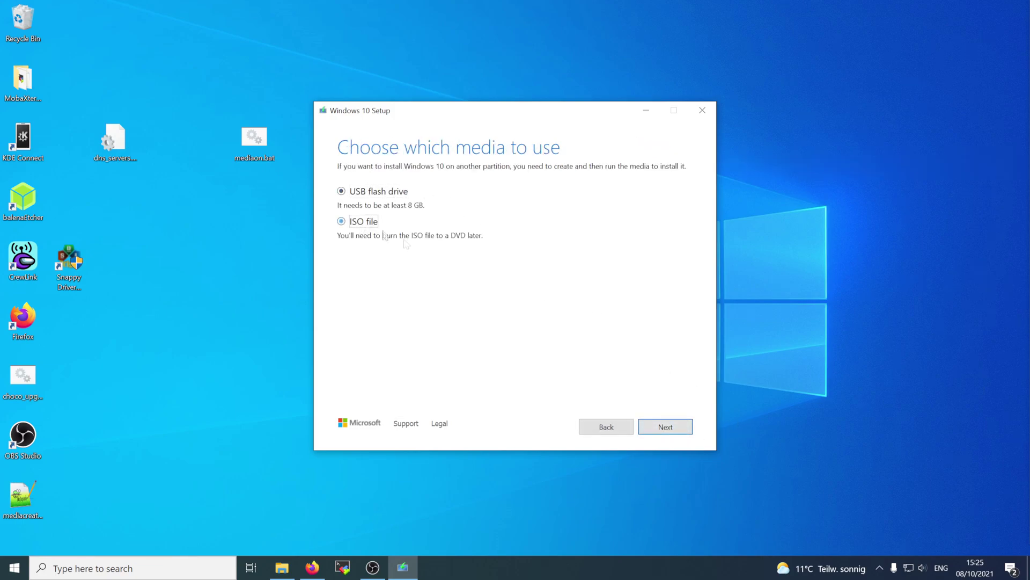
left_click(666, 427)
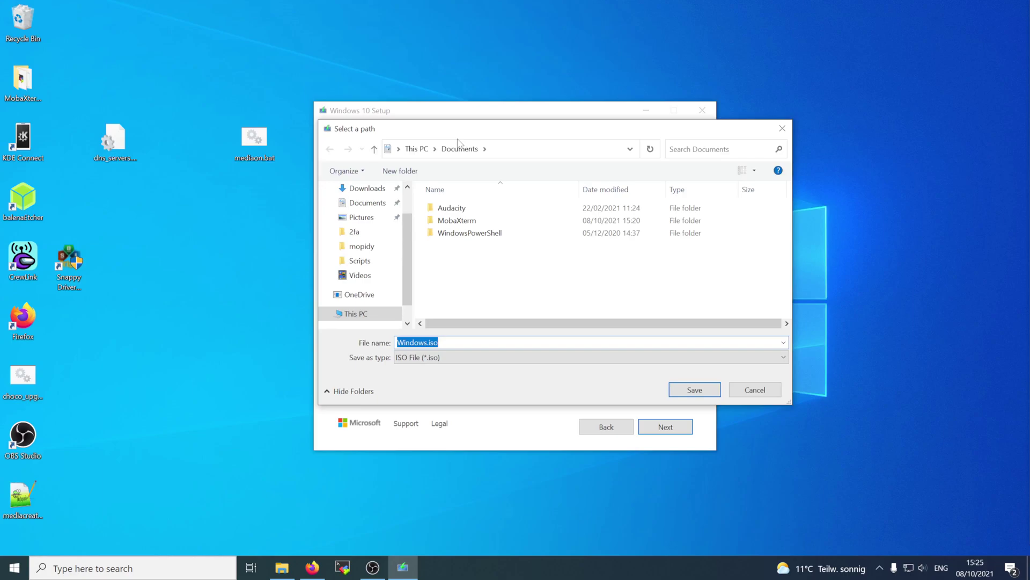
left_click(755, 390)
left_click(702, 110)
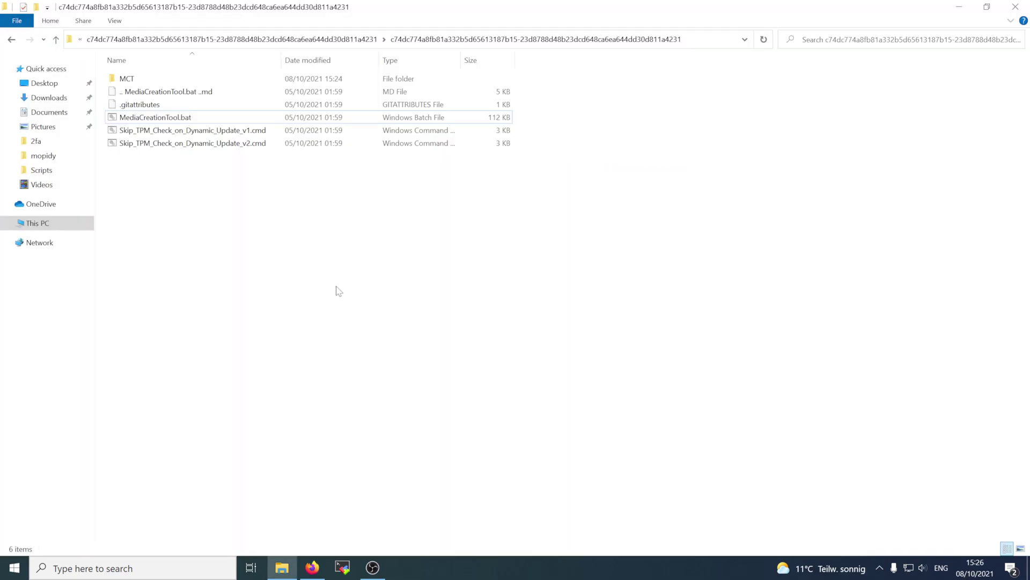
Duplicate MediaCreationTool.bat in the same folder
left_click(180, 117)
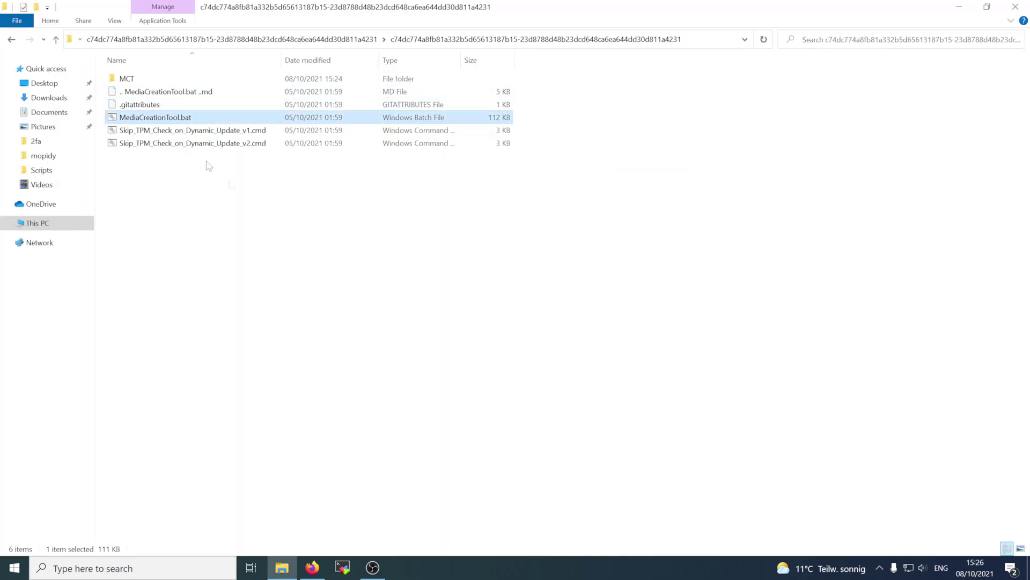
key("ctrl+c")
key("ctrl+v")
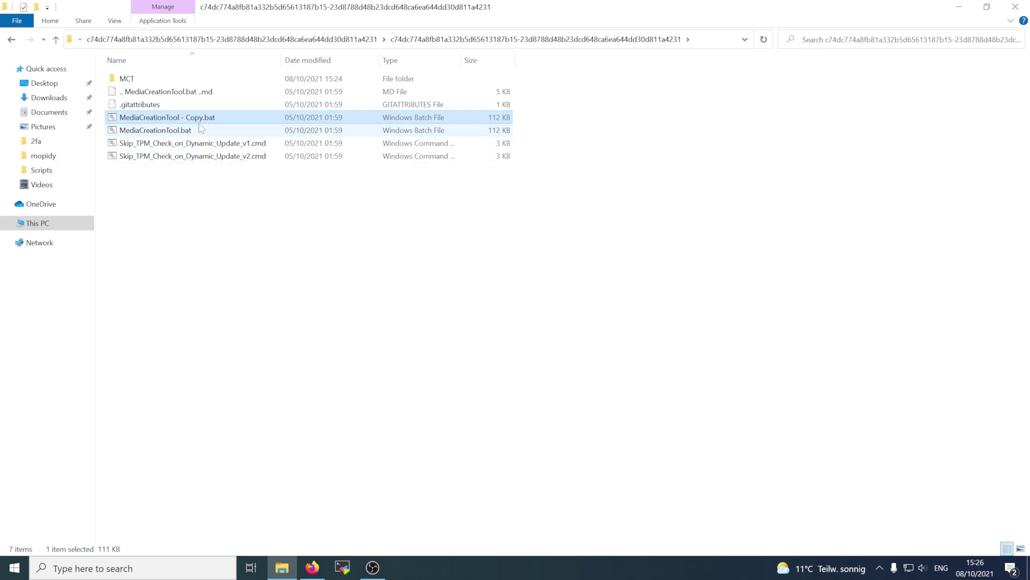
Rename the copied batch file as "11 fr-fr iso pro MediaCreationTool.bat"
right_click(192, 117)
left_click(244, 423)
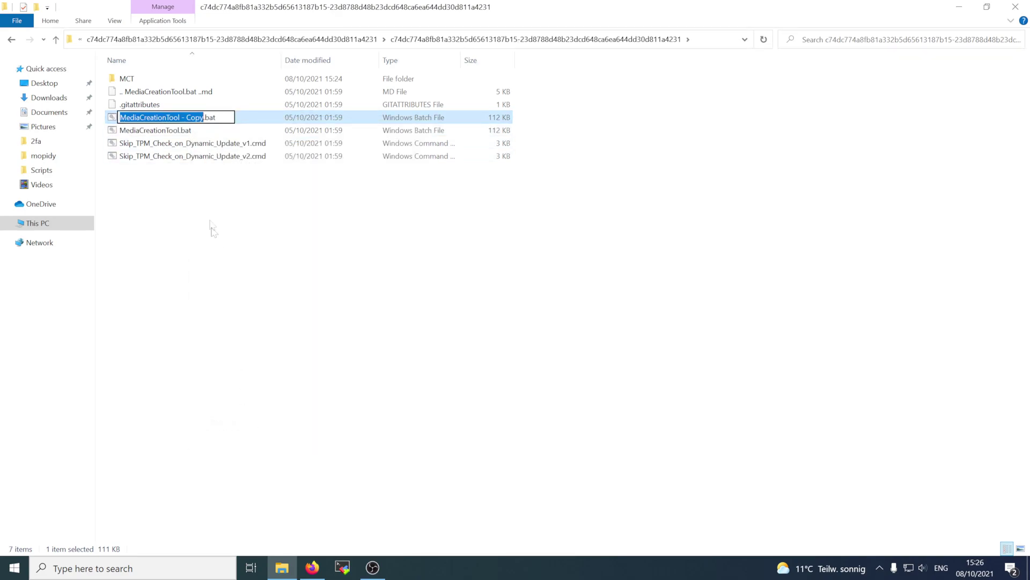
left_click_drag(203, 117, 181, 127)
key("BackSpace")
key("BackSpace")
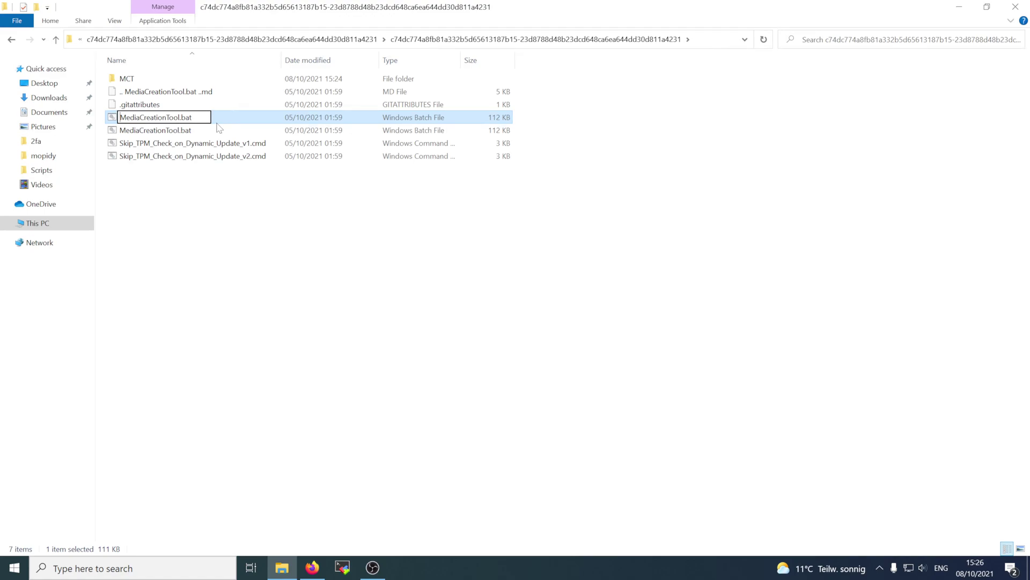
type("11")
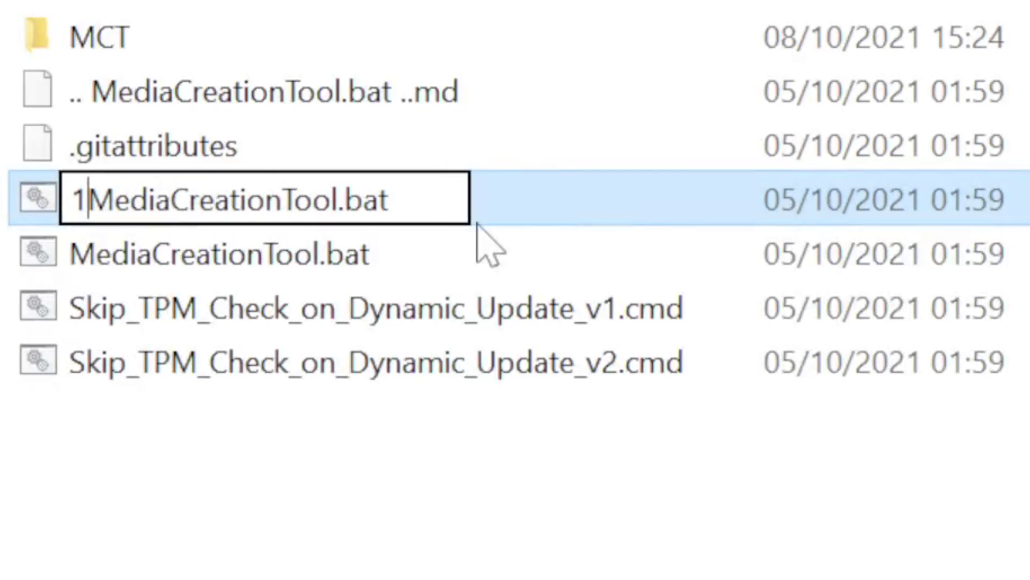
type(" fr")
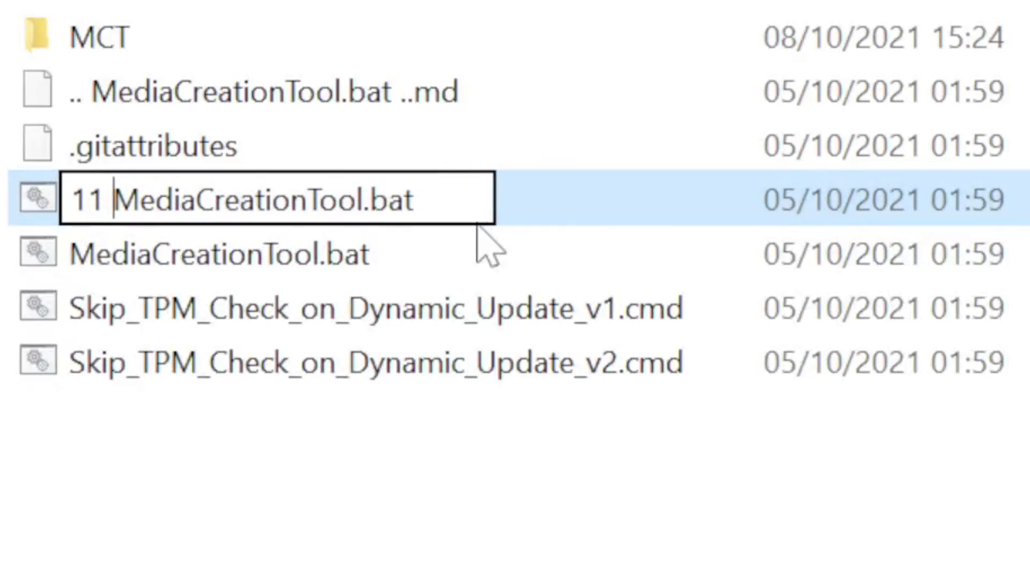
type("-fr ")
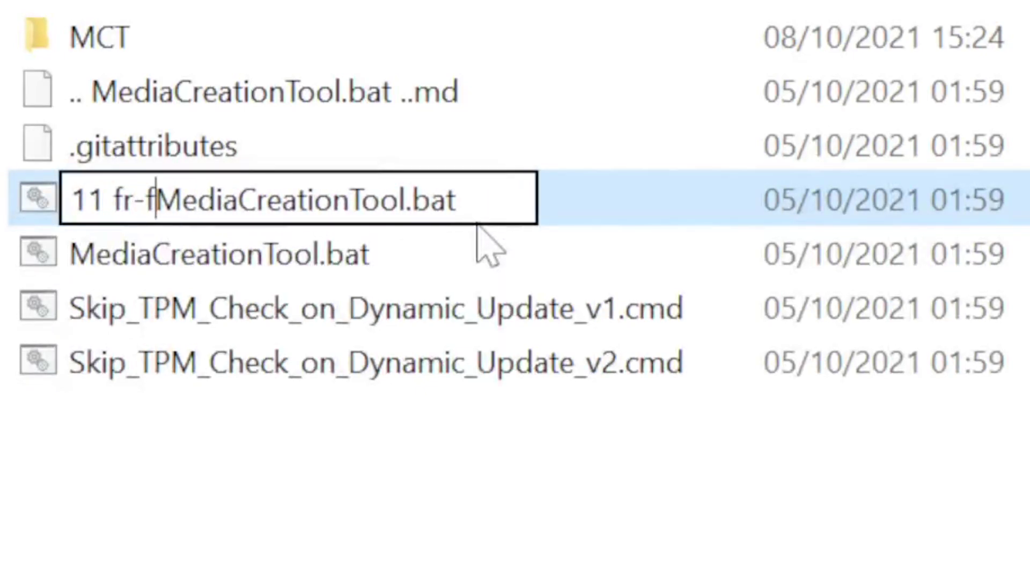
type("iso y")
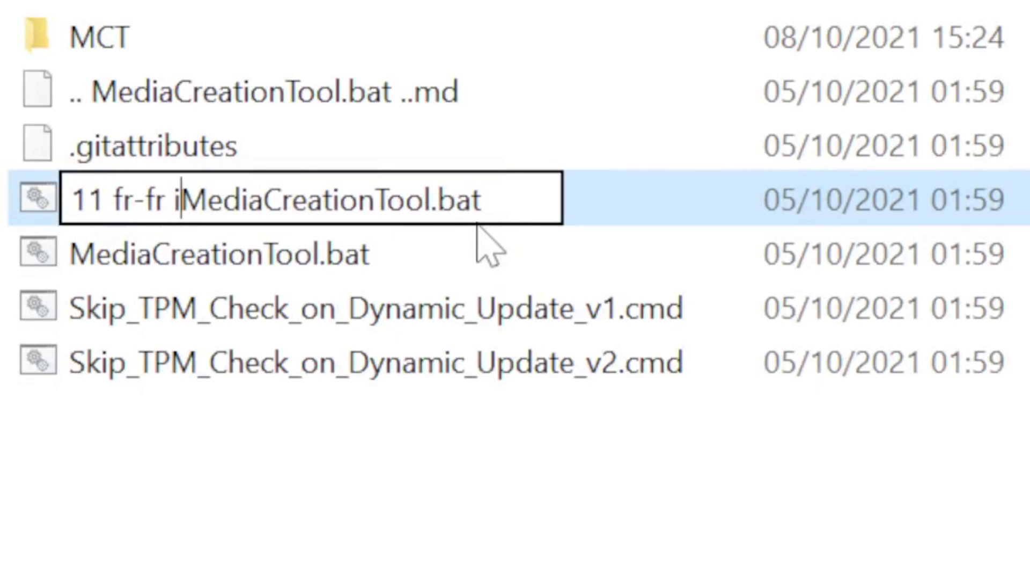
key("BackSpace")
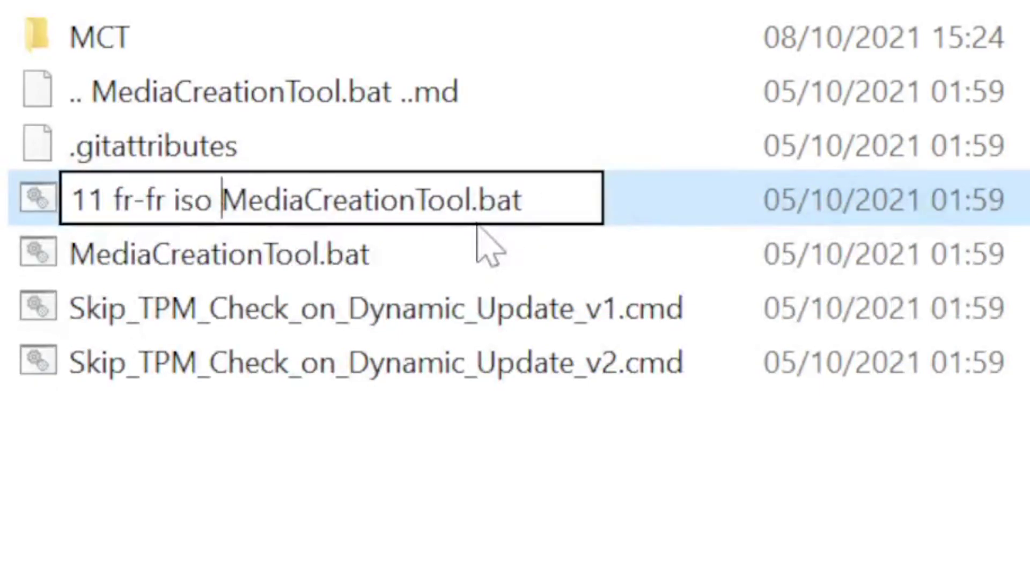
type("pro")
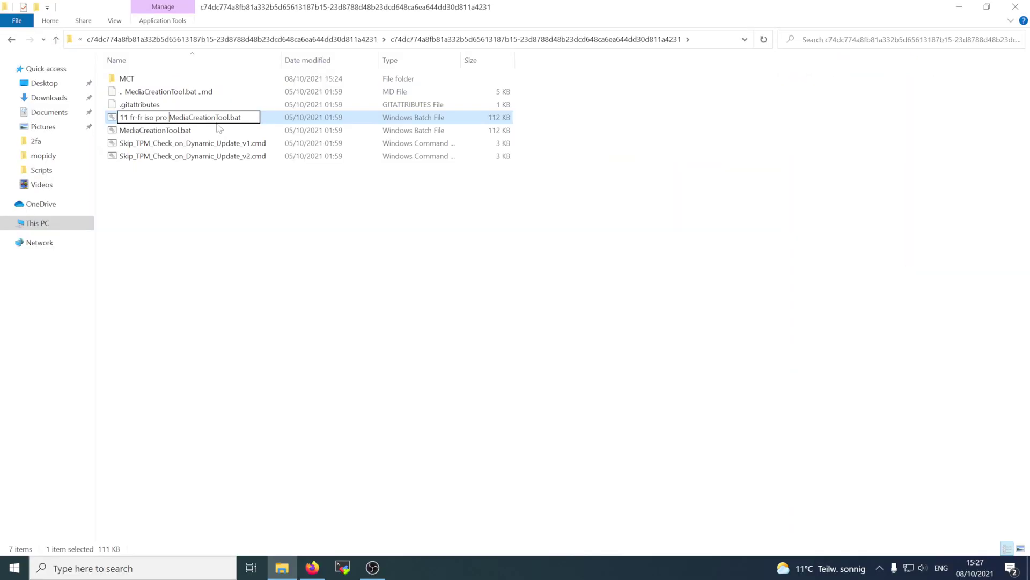
key("Return")
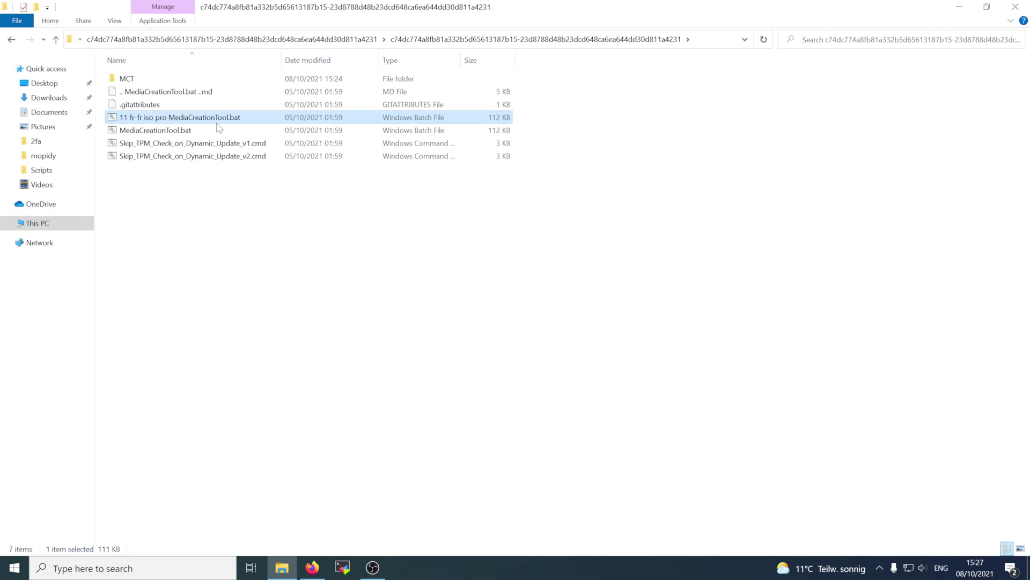
Run "11 fr-fr iso pro MediaCreationTool.bat" as administrator
right_click(214, 123)
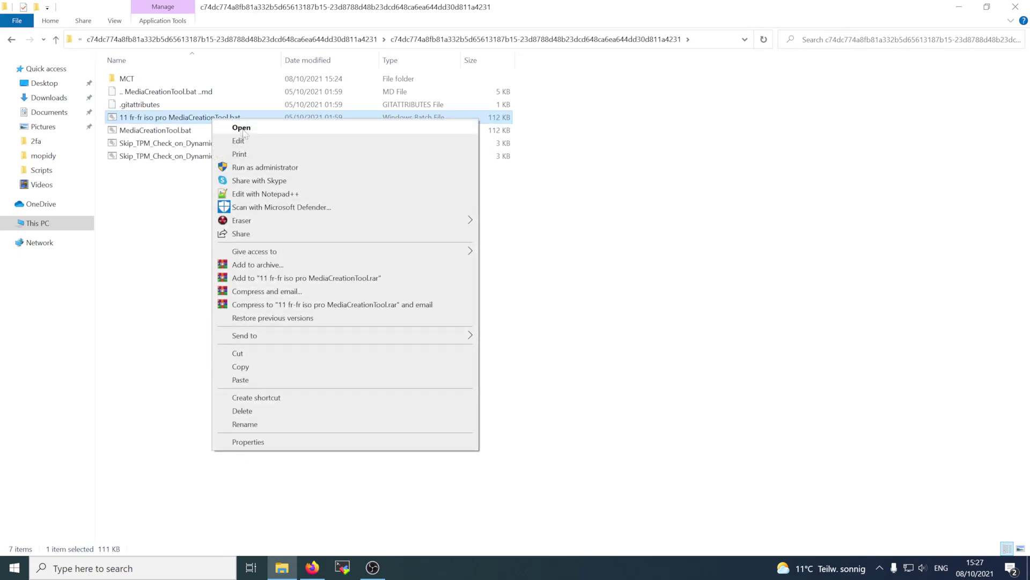
left_click(267, 167)
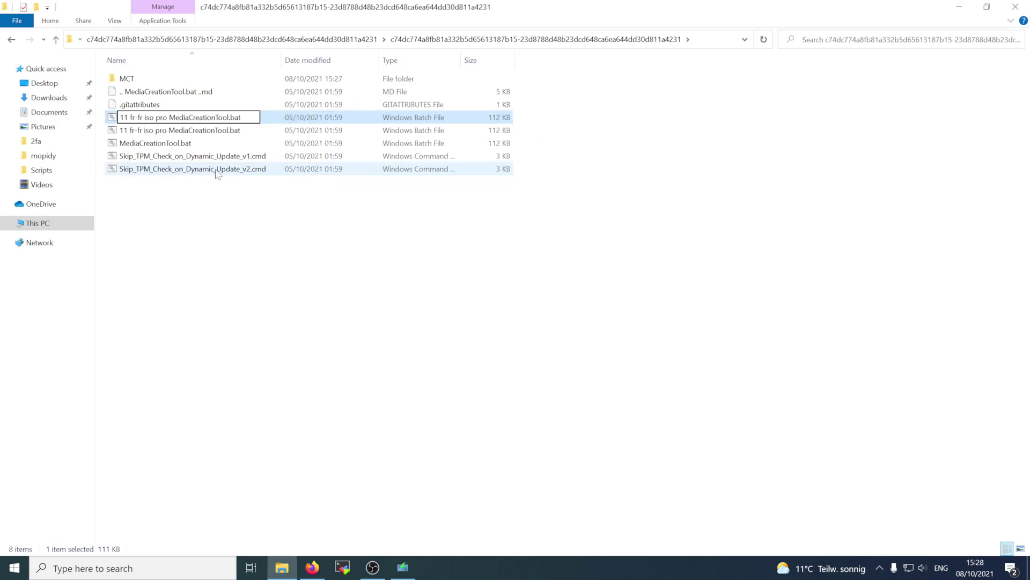
Rename the second copy of the script as "11 fr-fr pro MediaCreationTool.bat" and run it as administrator
key("BackSpace")
key("BackSpace")
key("BackSpace")
key("BackSpace")
key("Return")
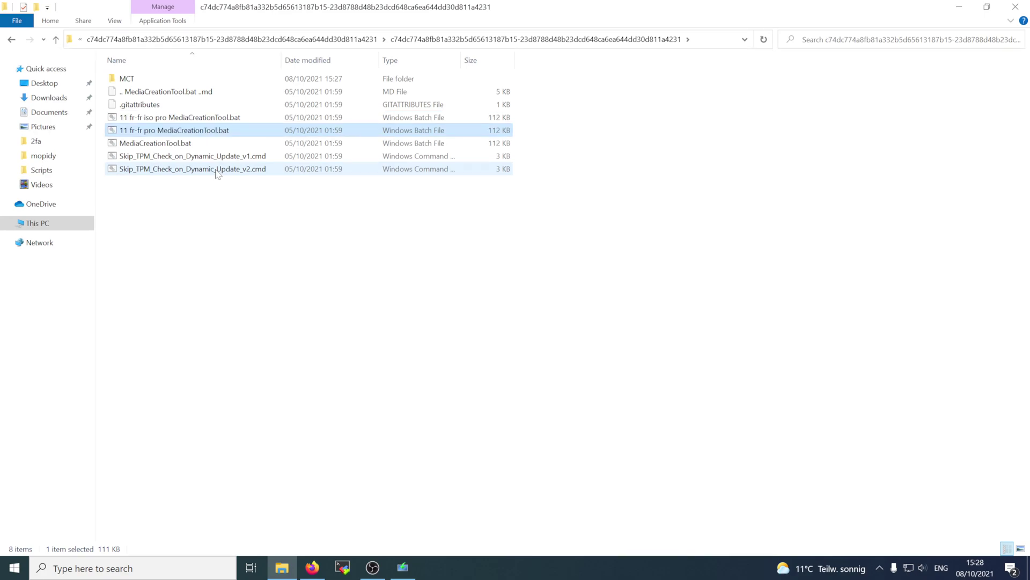
right_click(207, 130)
left_click(225, 173)
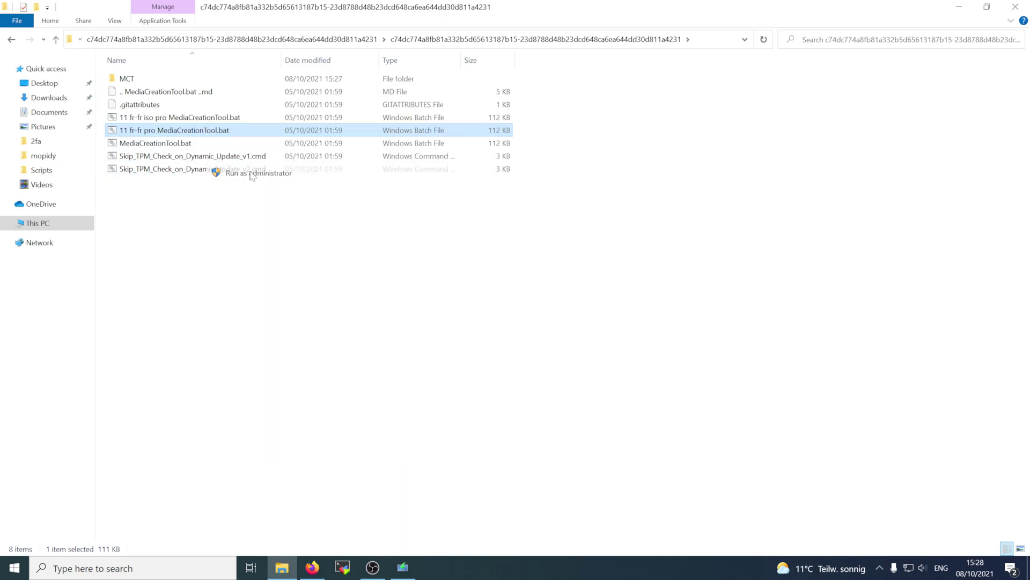